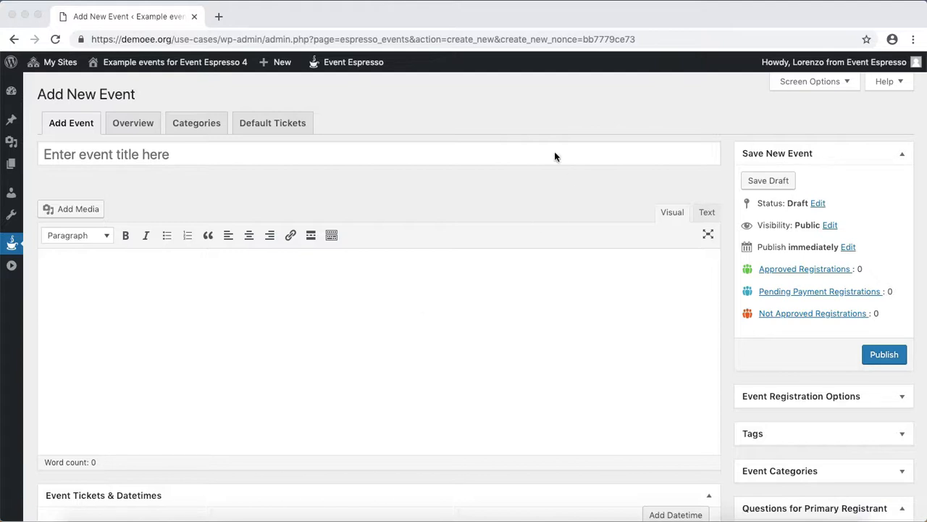
Title the new event "Summer Art Camp"
left_click(518, 157)
type("Sum")
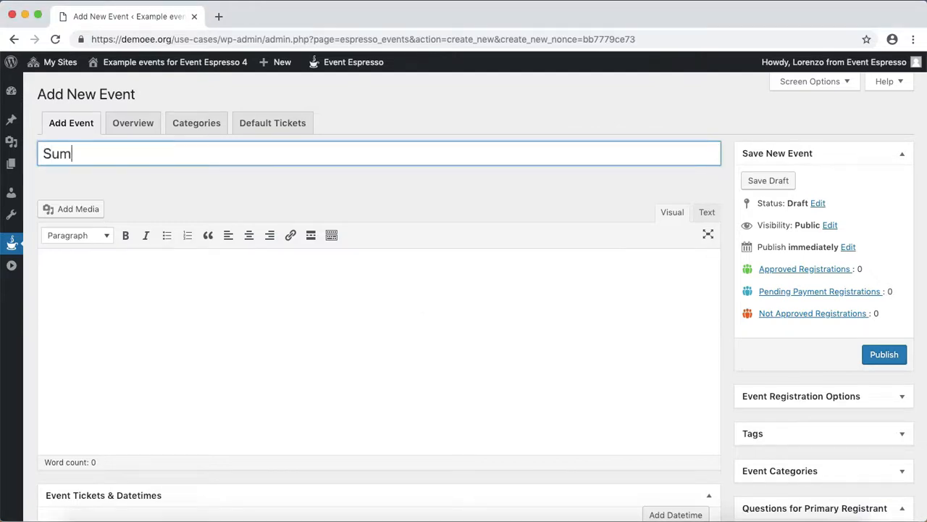
type("mer Art Camp")
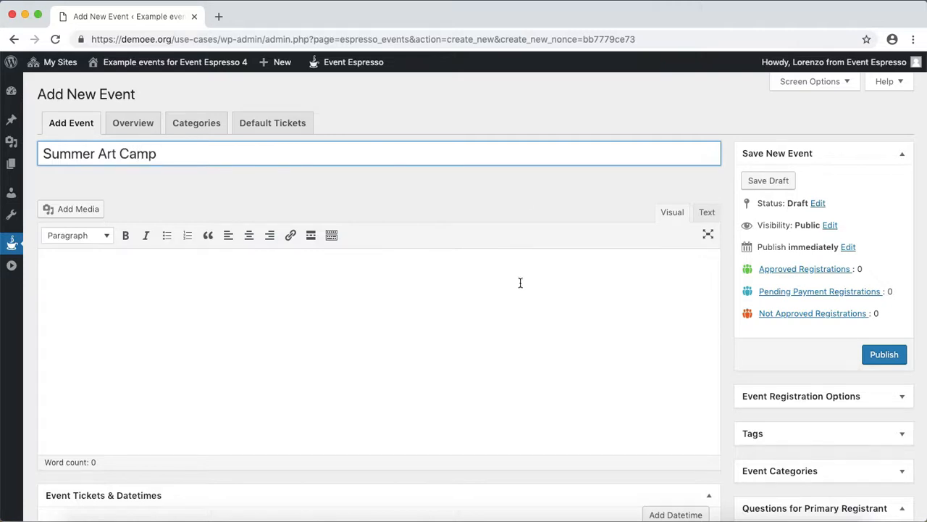
Fill the description with the one-week children's art camp details: sessions August 5–9, 12–16 and 19–23, 9am–12pm; beginners $99, intermediate $149, advanced $199
left_click(477, 290)
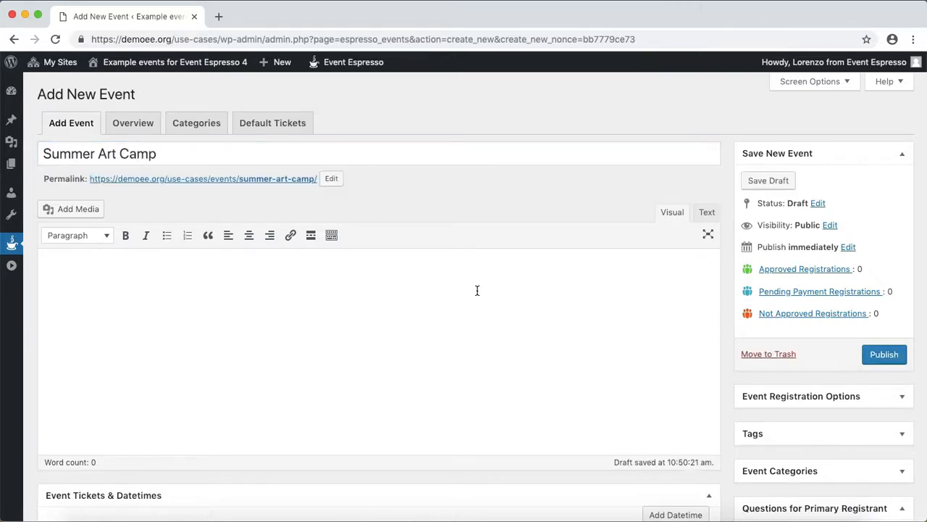
type("Event details  A one week art camp for children with various skill levels.  Dates  - August 5 through August 9 from 9am through 12pm - August 12 through August 16 from 9am through 12pm - August 19 through August 23 from 9am through 12pm  Pricing - Registration for beginners (August 5 through August 9): $99 - Registration for intermediate (August 12 through August 16): $149 - Registration for advanced (August 19 through August 23): $199")
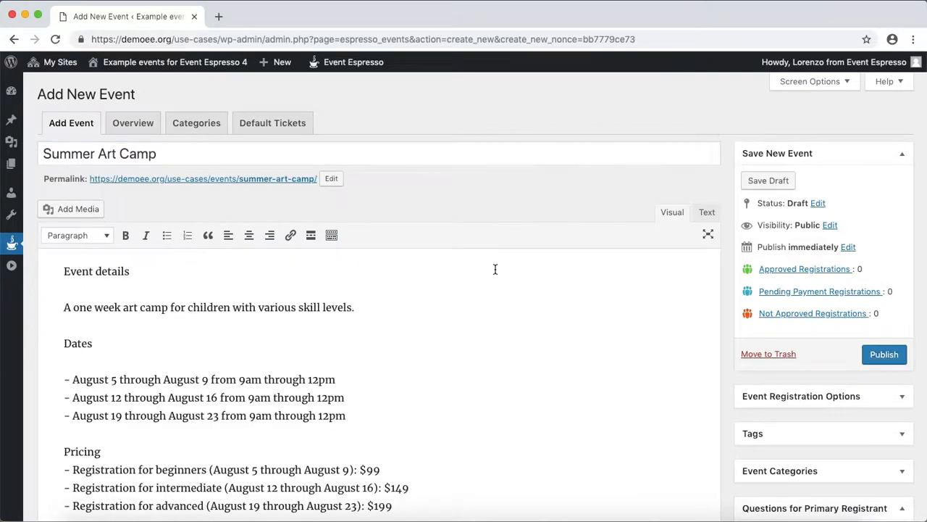
scroll(494, 268, "down", 2)
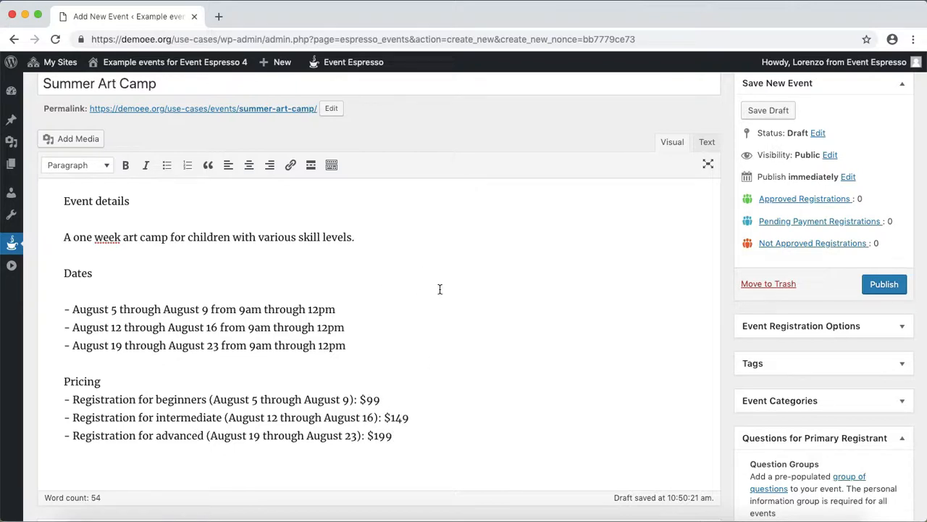
scroll(447, 291, "down", 4)
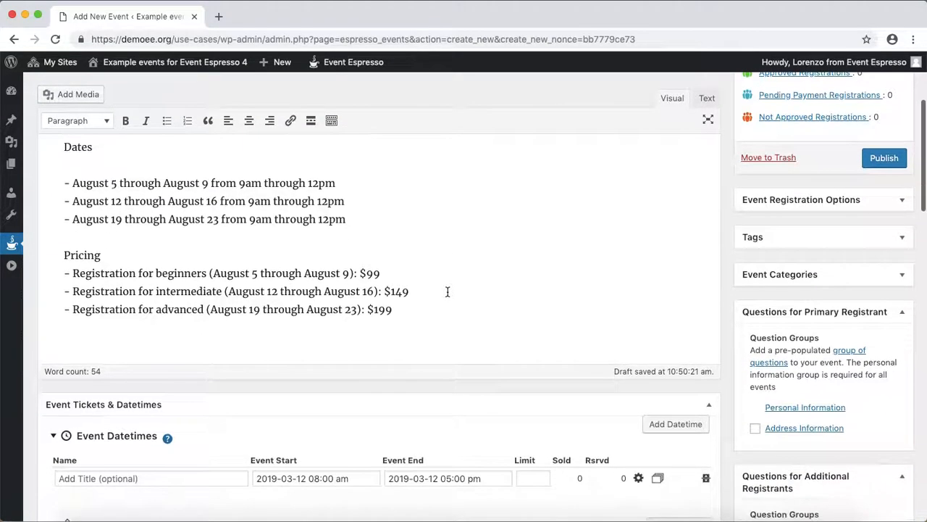
scroll(447, 292, "down", 2)
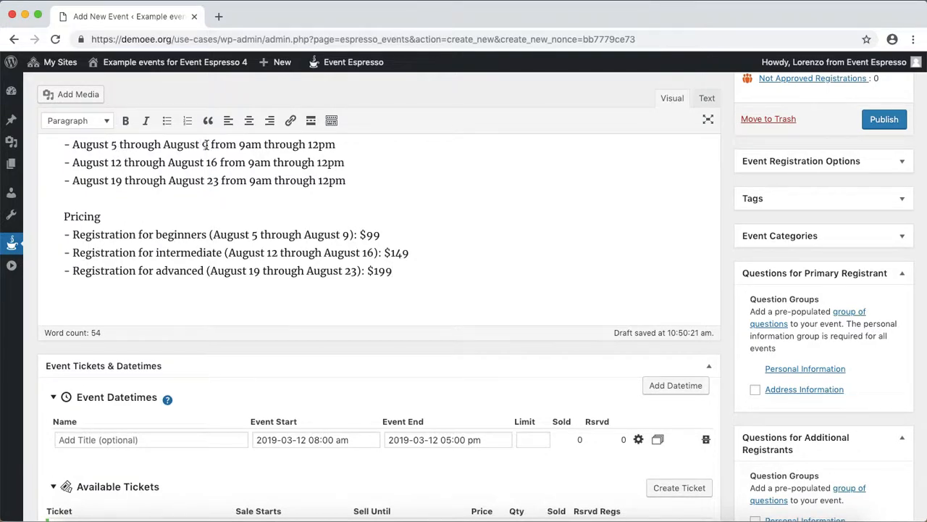
left_click(322, 440)
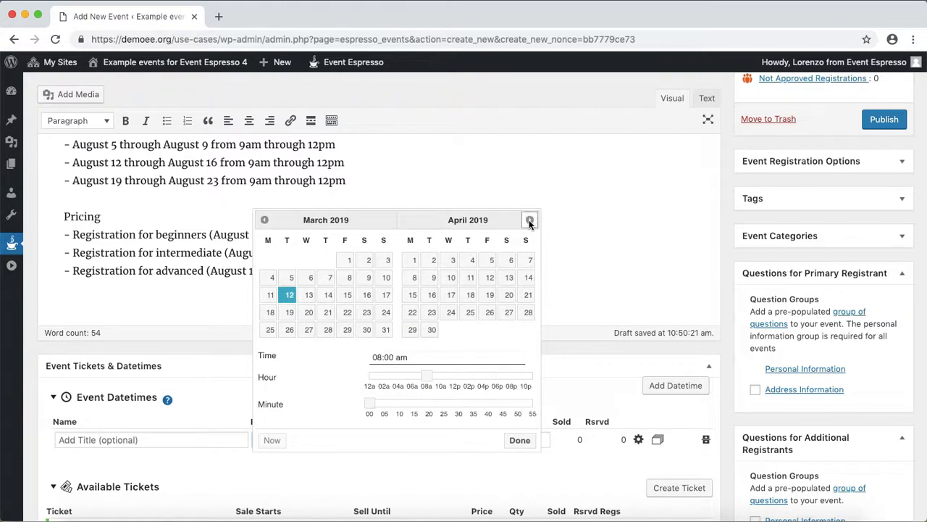
left_click(529, 221)
left_click(529, 221)
left_click(529, 221)
left_click(529, 221)
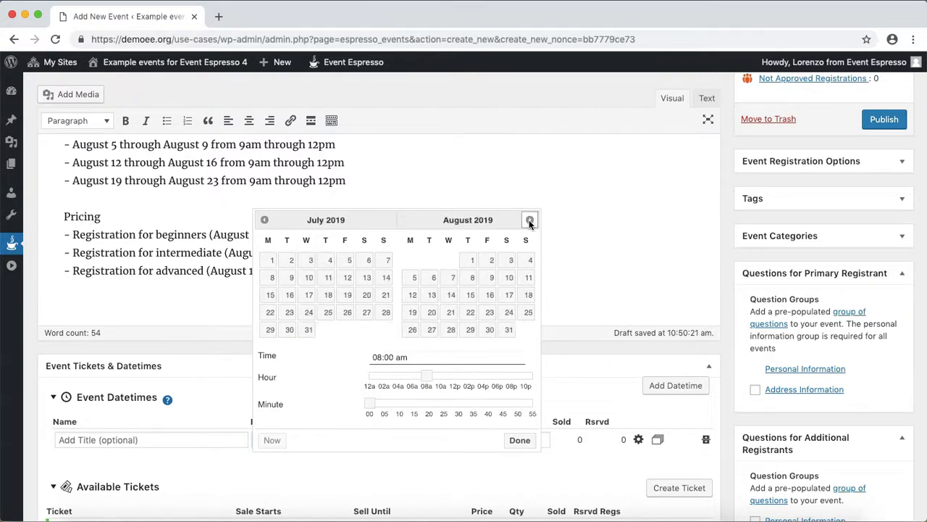
left_click(413, 279)
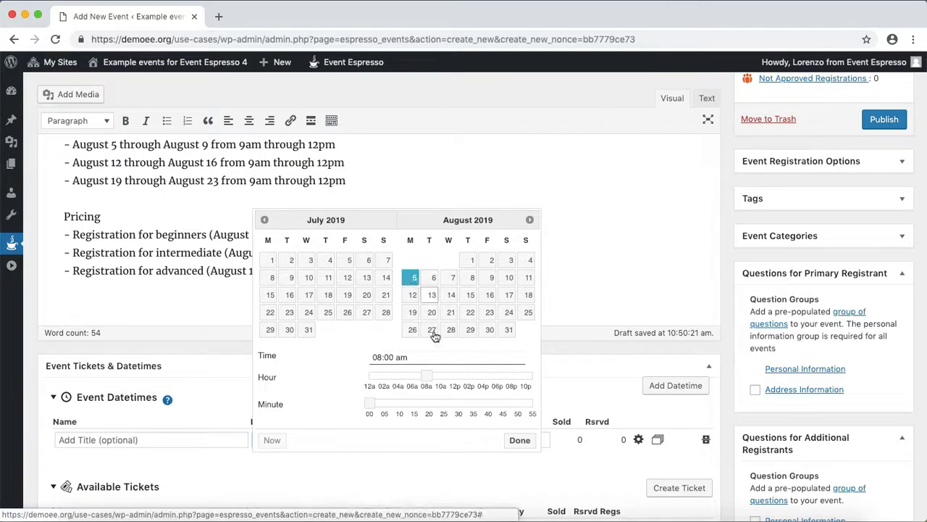
left_click(429, 377)
left_click_drag(431, 378, 434, 376)
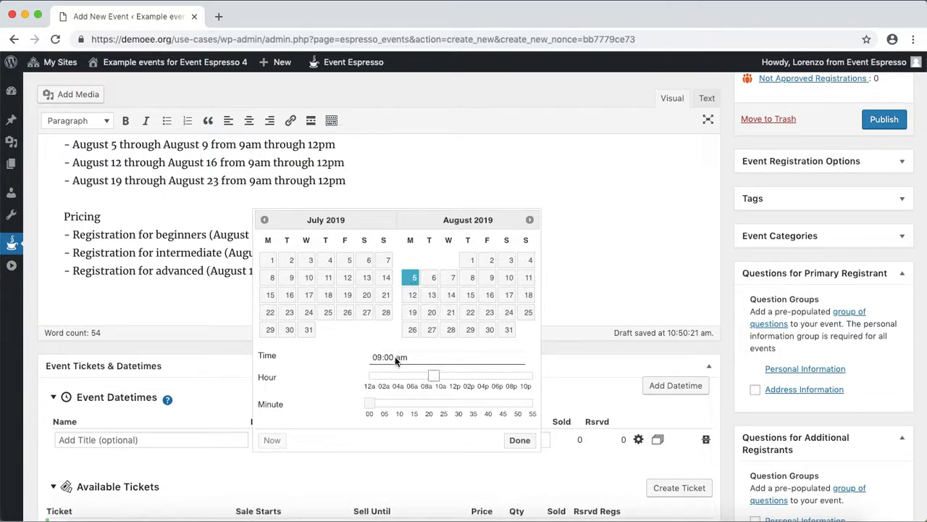
left_click(521, 440)
left_click(436, 440)
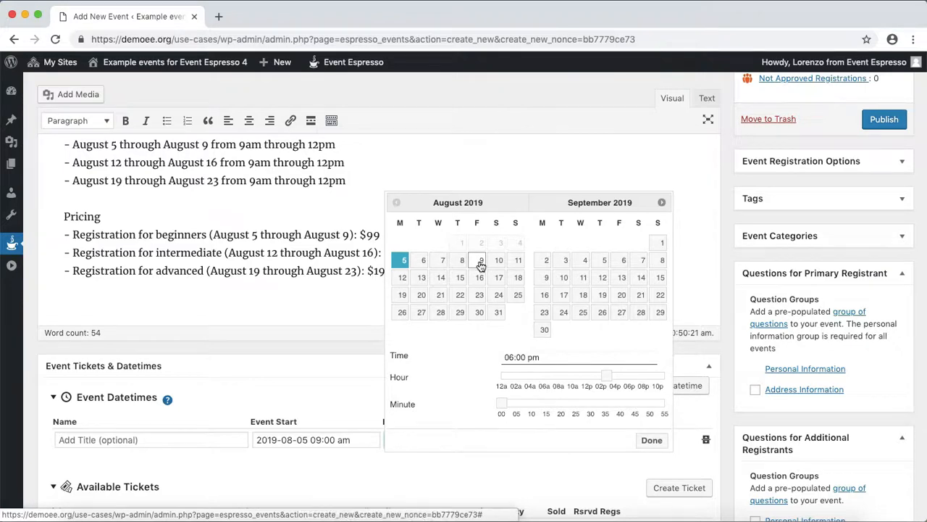
left_click(479, 262)
left_click_drag(627, 377, 587, 376)
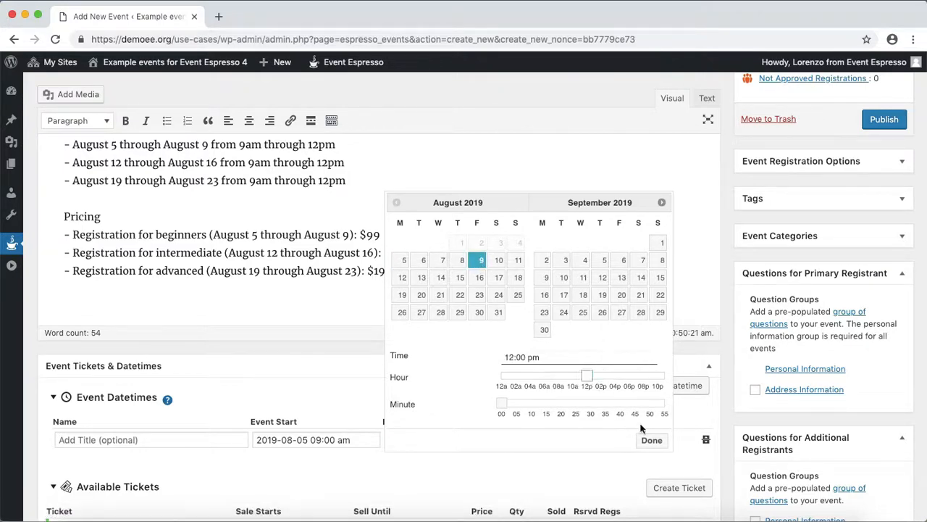
left_click(651, 441)
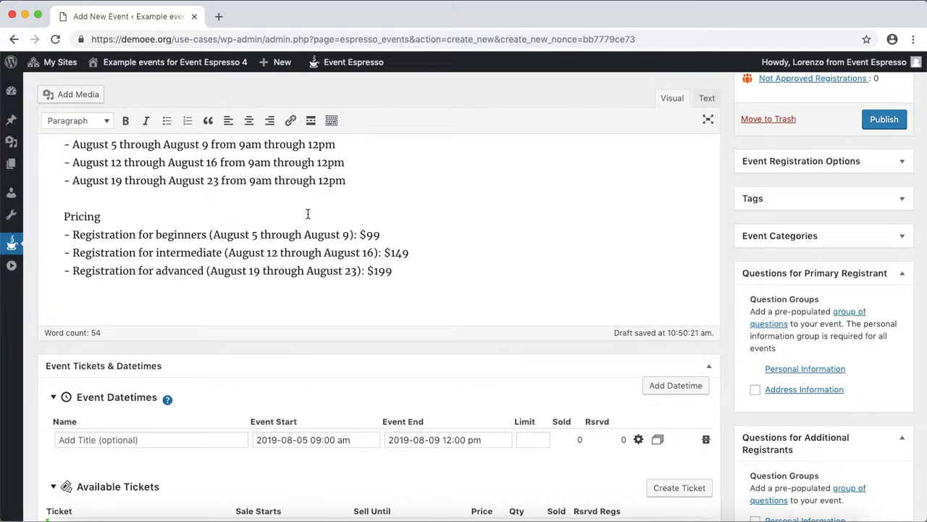
Duplicate the first event datetime twice and set the second datetime's start date to 2019-08-12, keeping 09:00 am
left_click(658, 443)
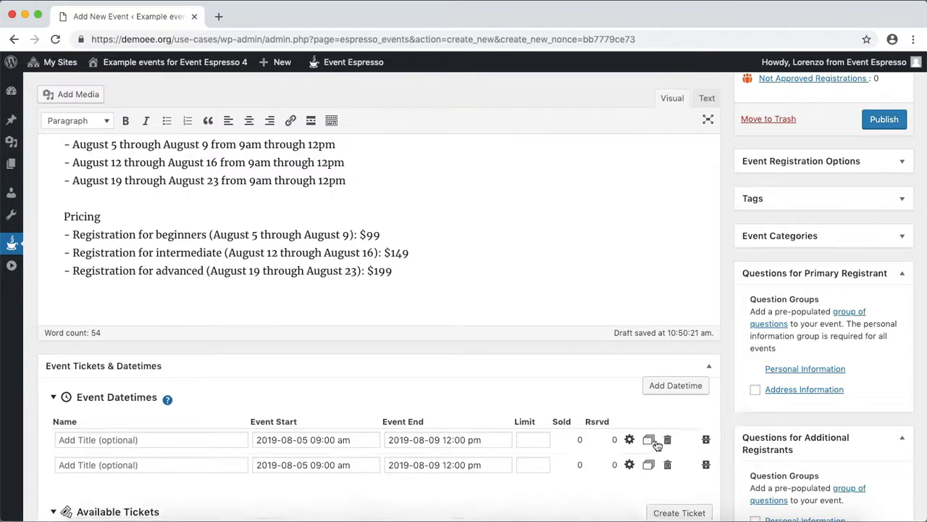
left_click(648, 440)
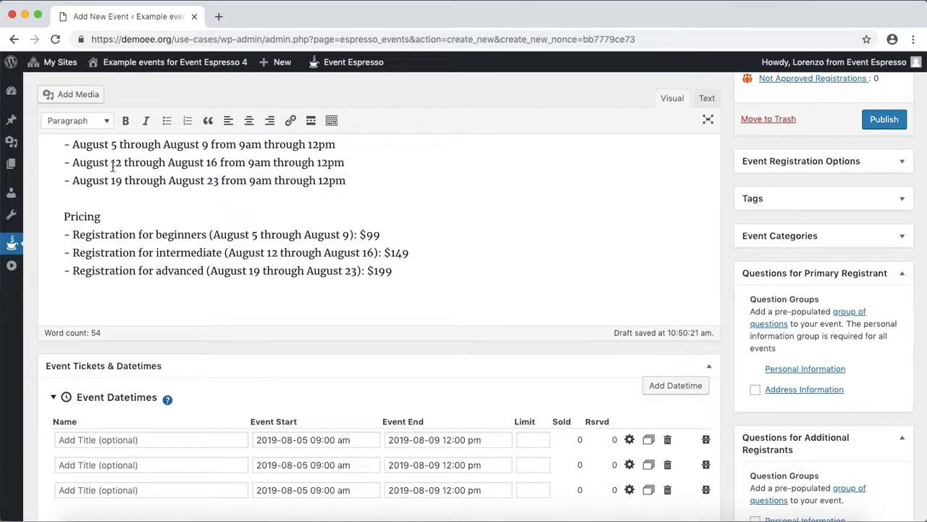
left_click(308, 464)
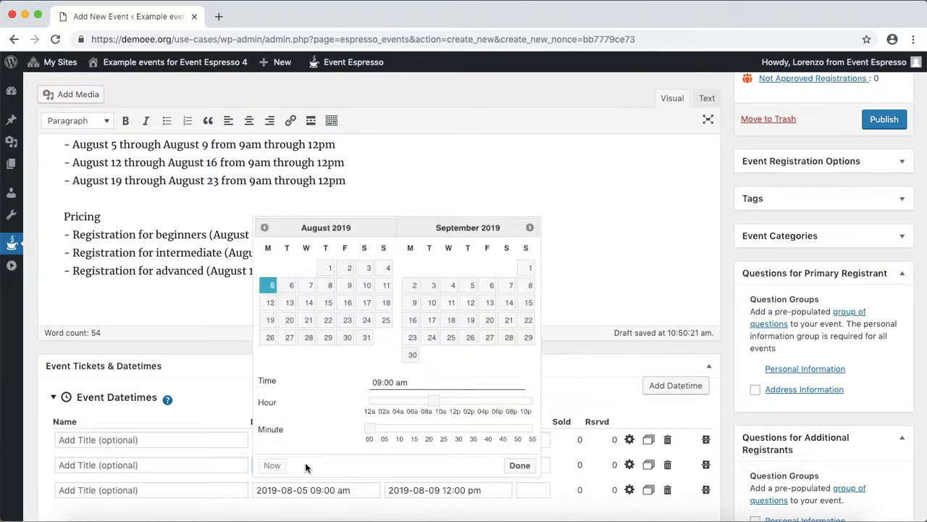
left_click(271, 303)
left_click(518, 465)
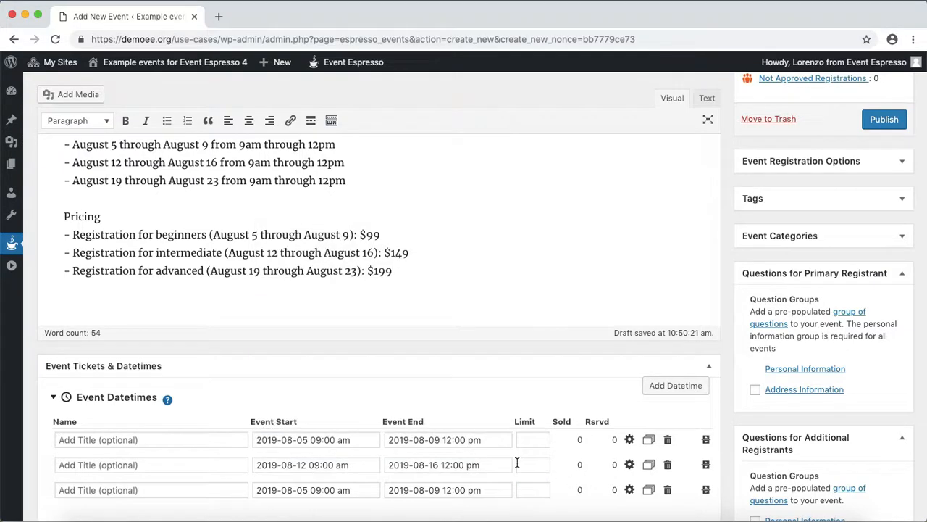
Set the third event datetime's start date to 2019-08-19, keeping 09:00 am
left_click(307, 489)
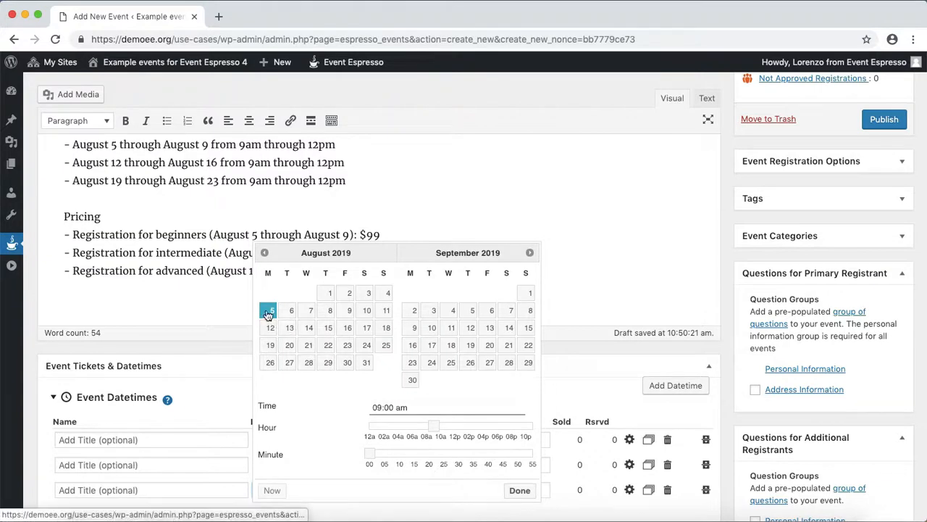
left_click(270, 351)
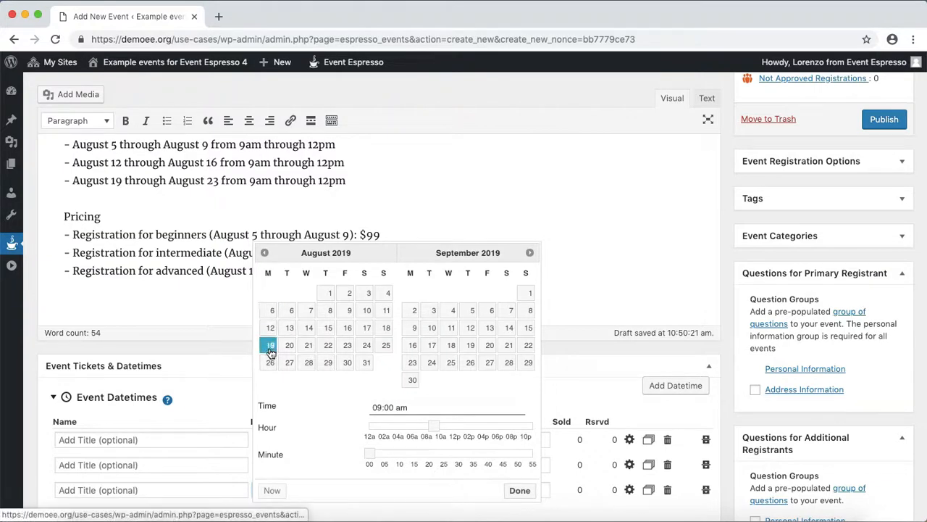
left_click(520, 491)
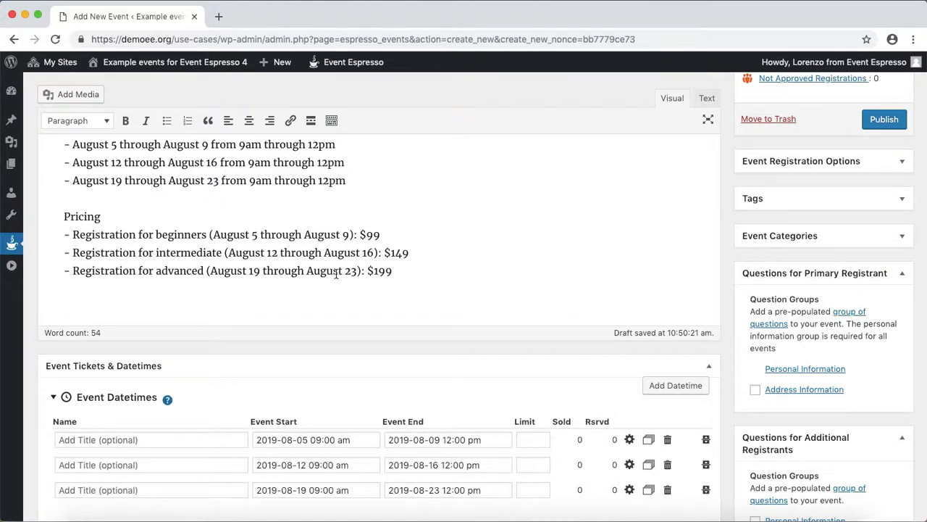
Rename the Free Ticket as "Registration for beginners (August 5 through August 9)", copying the text from the description's pricing list
scroll(354, 278, "down", 3)
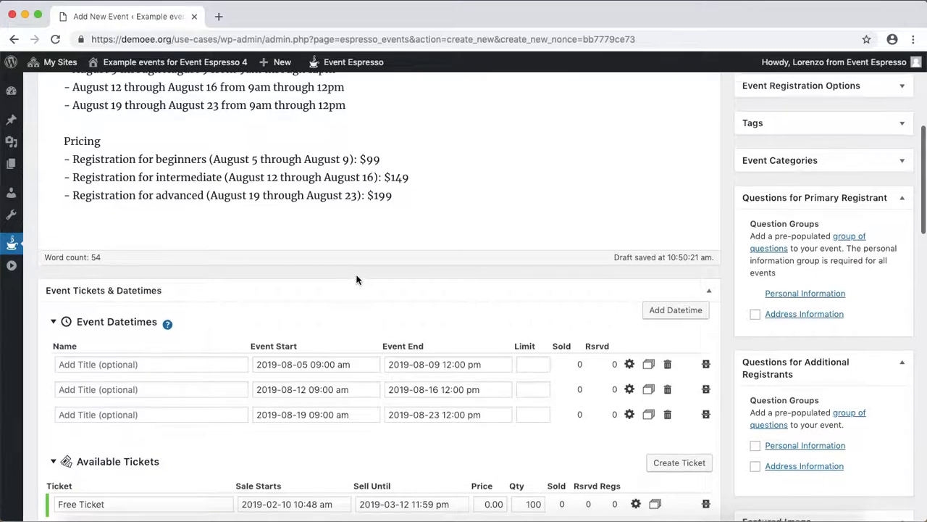
scroll(355, 279, "down", 1)
left_click(75, 142)
left_click_drag(74, 143, 353, 143)
key("ctrl+c")
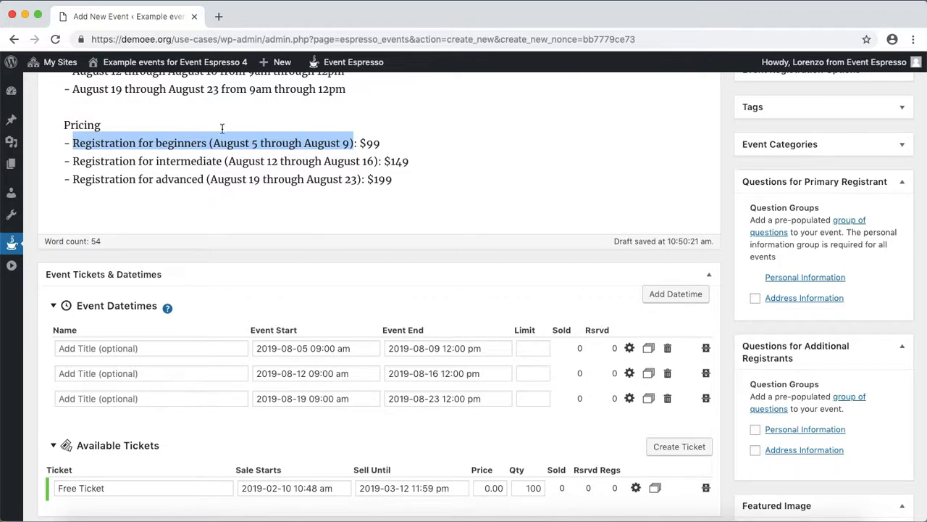
scroll(165, 364, "down", 3)
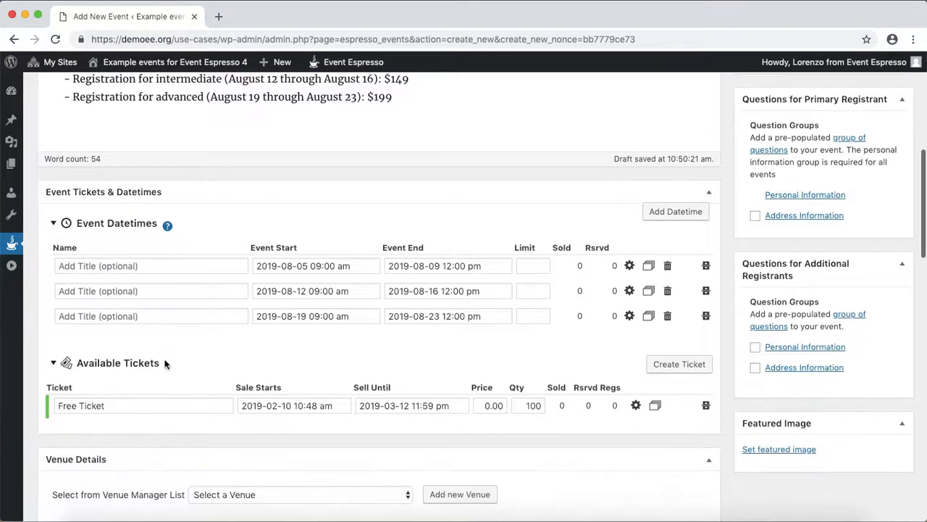
triple_click(159, 406)
key("ctrl+v")
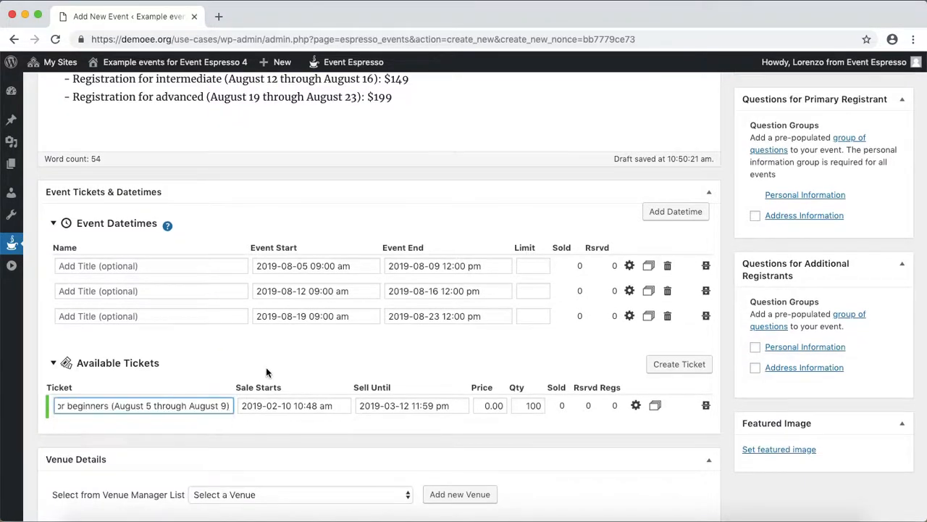
Set the beginners ticket's price to 99 and clear its quantity
scroll(266, 366, "up", 2)
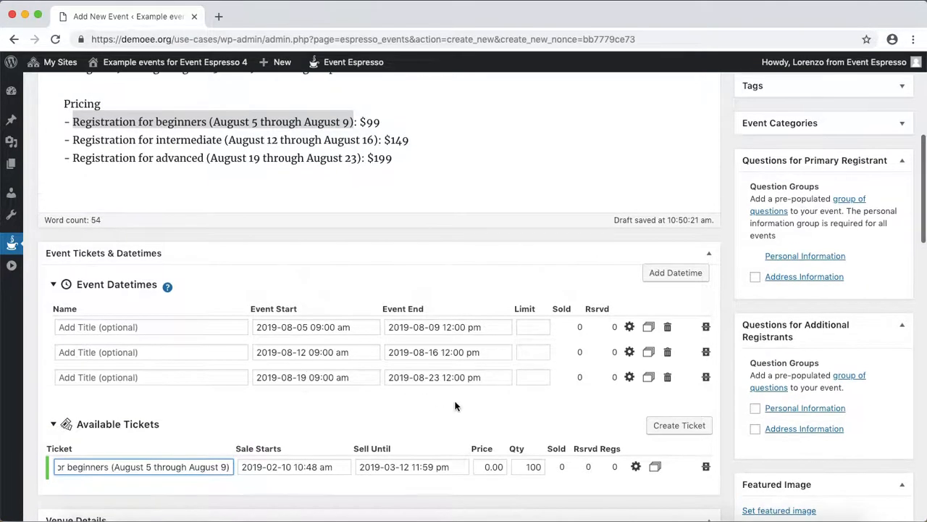
double_click(495, 467)
type("99")
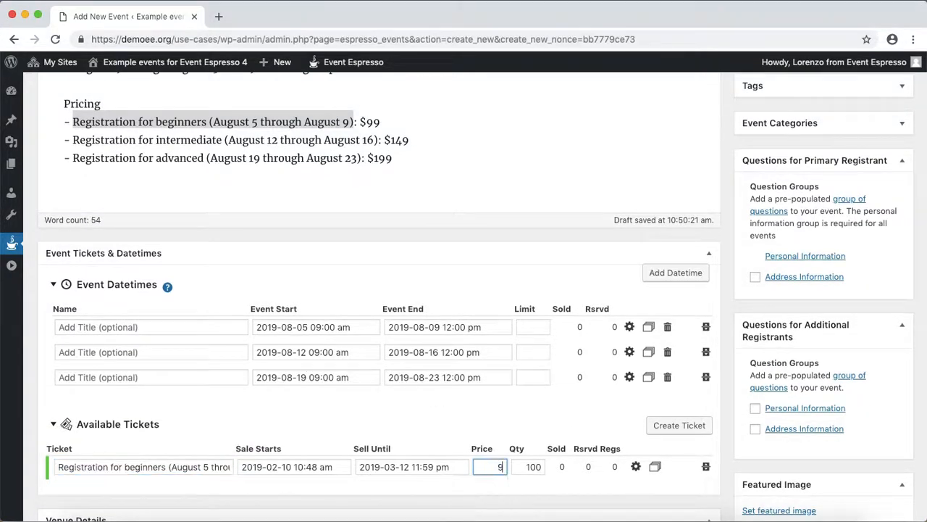
double_click(521, 465)
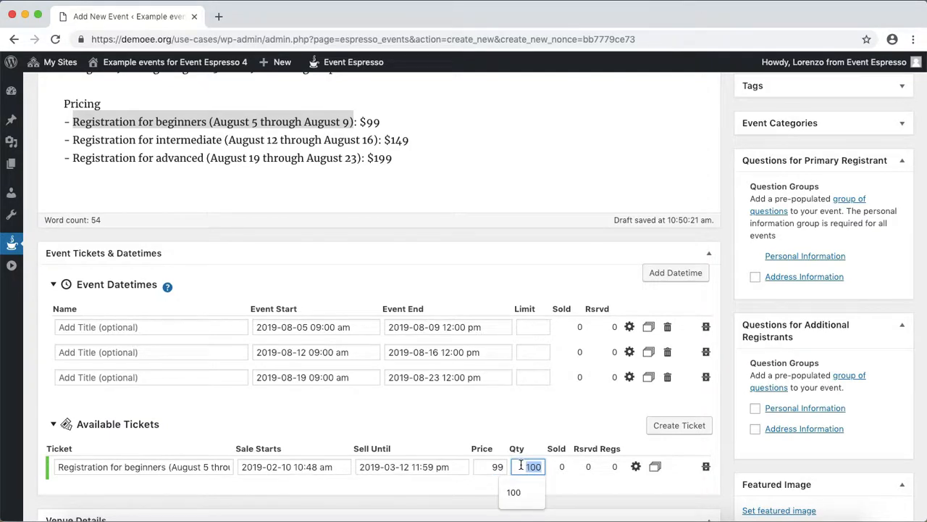
key("BackSpace")
left_click(531, 413)
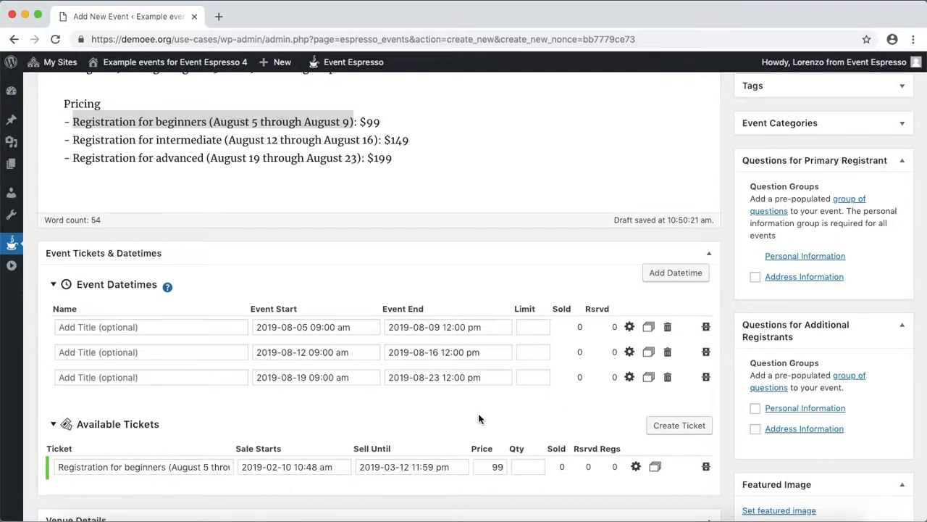
Set the beginners ticket's sell-until date to 2019-08-01 at 11:55 pm
left_click(407, 465)
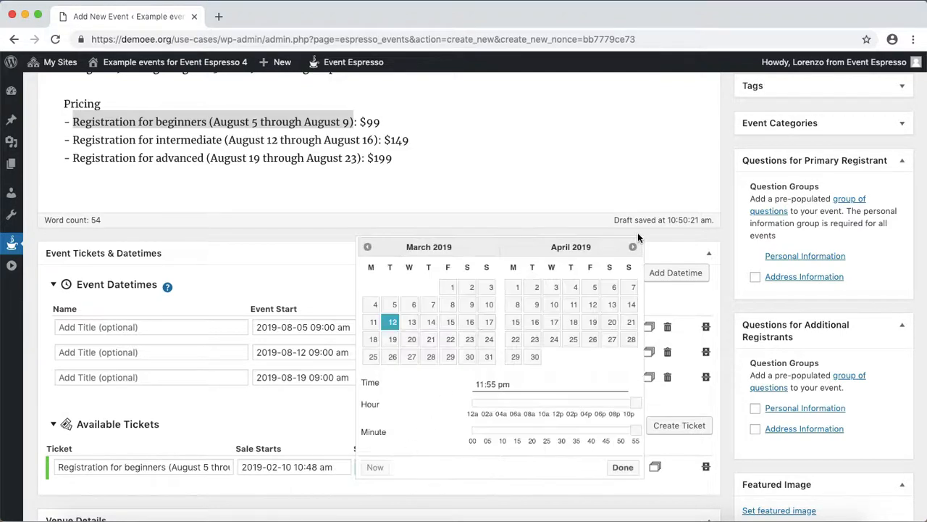
left_click(632, 247)
left_click(633, 247)
left_click(632, 248)
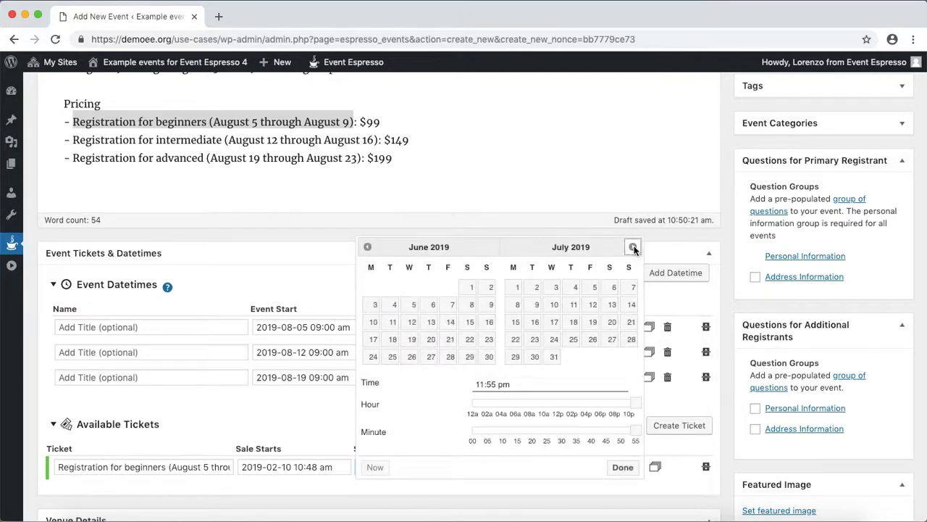
left_click(633, 248)
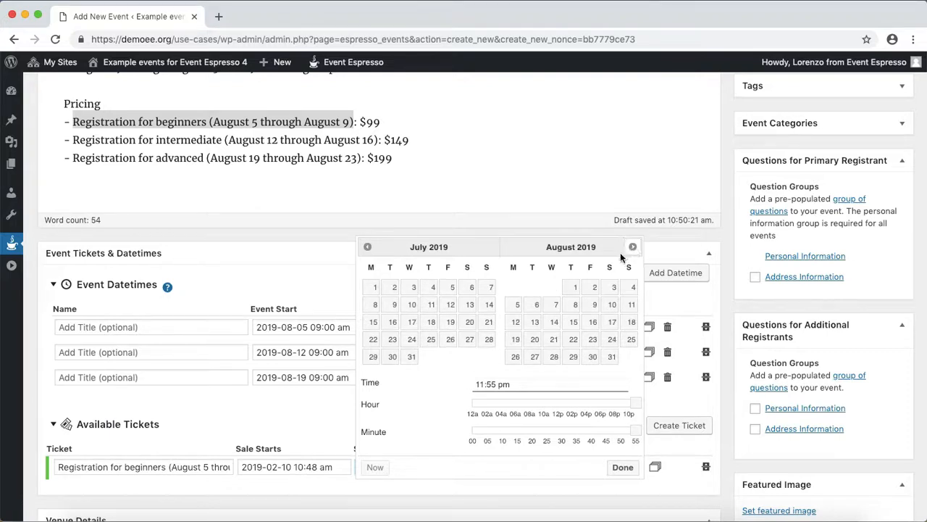
left_click(577, 291)
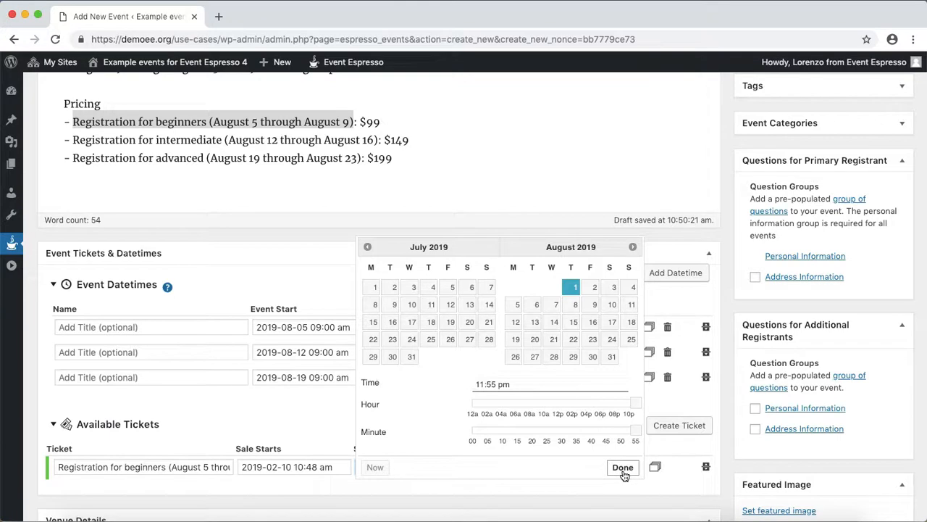
left_click(623, 468)
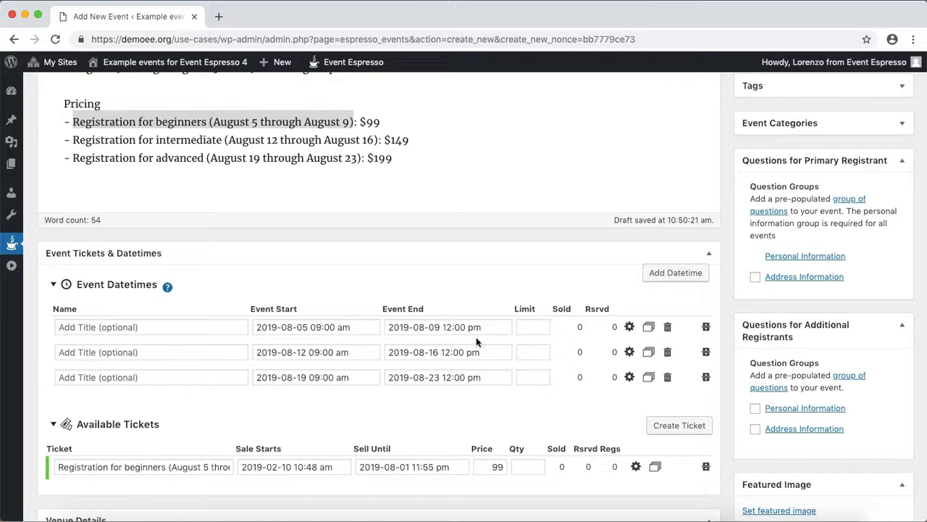
Duplicate the beginners ticket twice
left_click(654, 467)
left_click(655, 467)
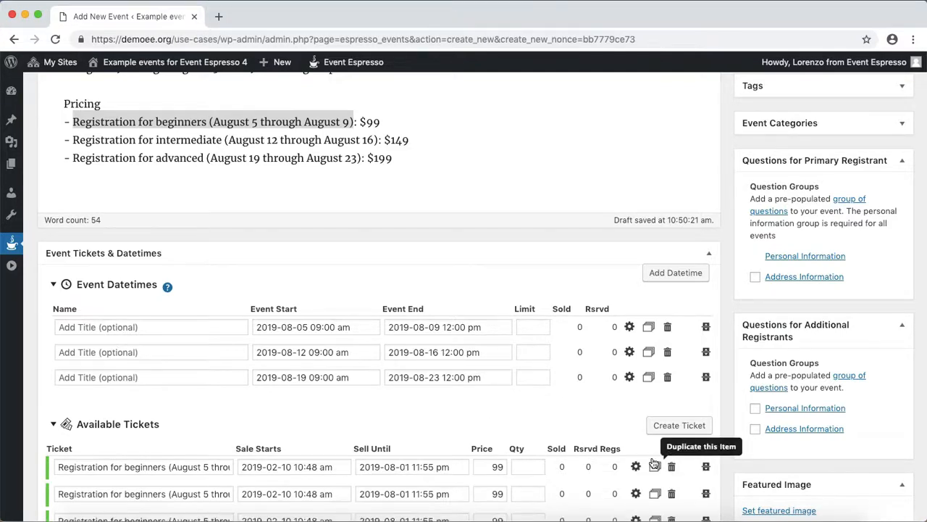
Rename the second ticket as "Registration for intermediate (August 12 through August 16)", copying the text from the description's pricing list
left_click(282, 139)
left_click_drag(377, 140, 72, 140)
key("ctrl+c")
scroll(183, 199, "down", 1)
scroll(160, 462, "up", 1)
double_click(158, 464)
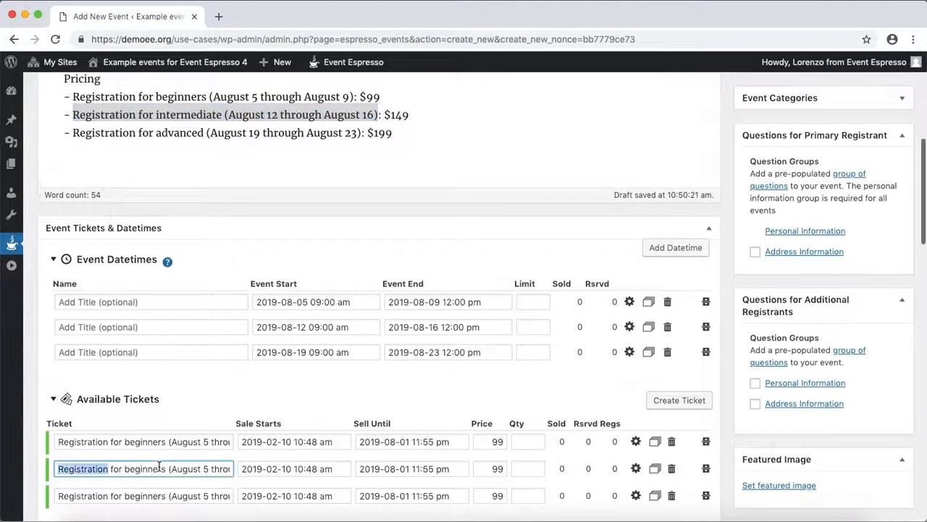
key("ctrl+a")
key("ctrl+v")
Rename the third ticket as "Registration for advanced (August 19 through August 23)", copying the text from the description's pricing list
left_click(192, 124)
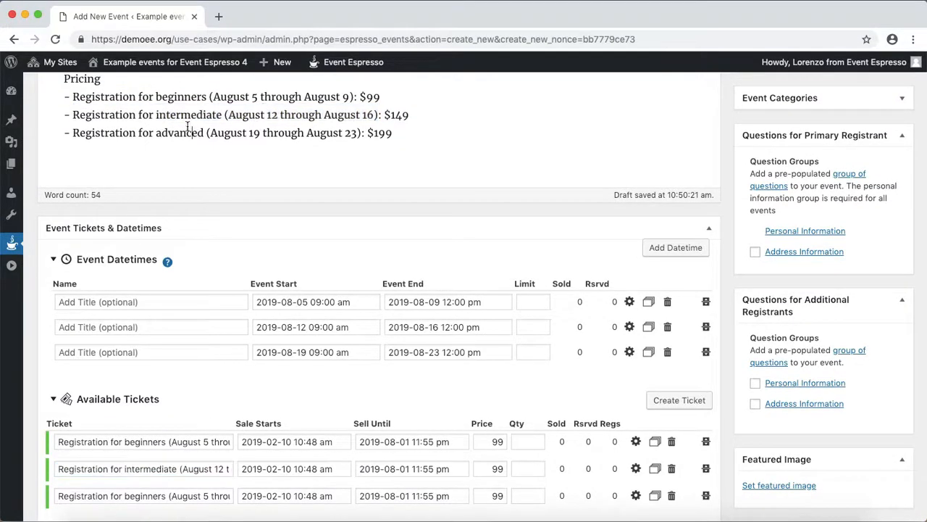
left_click_drag(73, 134, 360, 136)
key("ctrl+c")
left_click(159, 490)
key("ctrl+a")
key("ctrl+v")
Set the intermediate ticket's price to 149 and the advanced ticket's price to 199
left_click(488, 467)
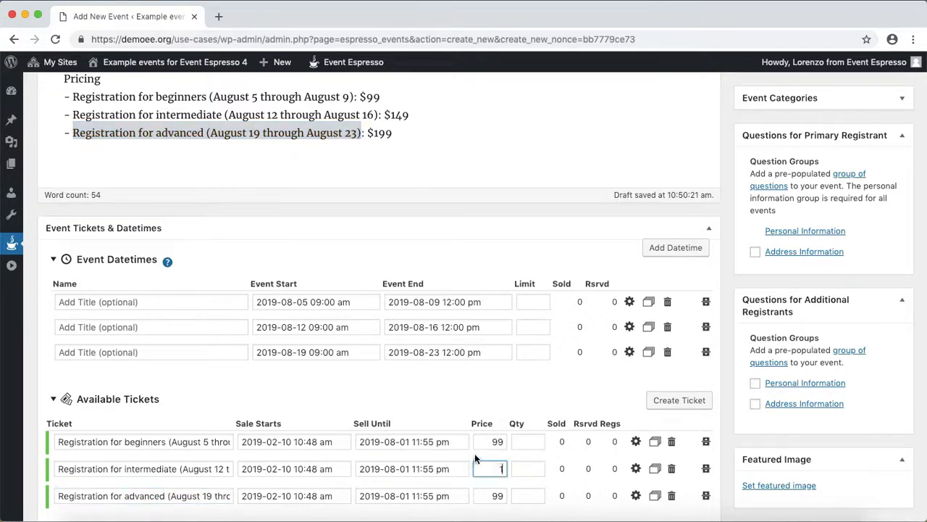
type("149")
left_click(494, 495)
type("1")
left_click(500, 393)
Unassign the intermediate and advanced tickets from the August 5 datetime, leaving only the beginners ticket assigned
left_click(630, 302)
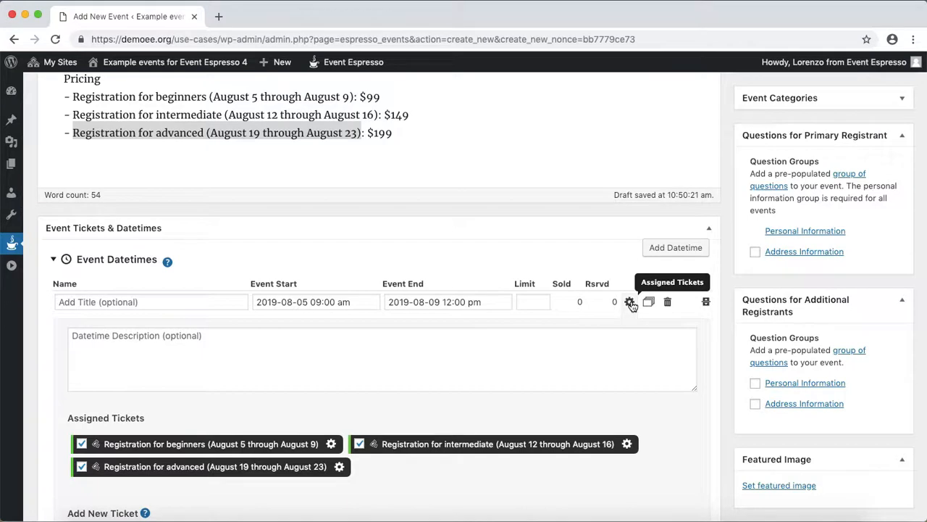
scroll(632, 305, "down", 3)
scroll(633, 305, "down", 1)
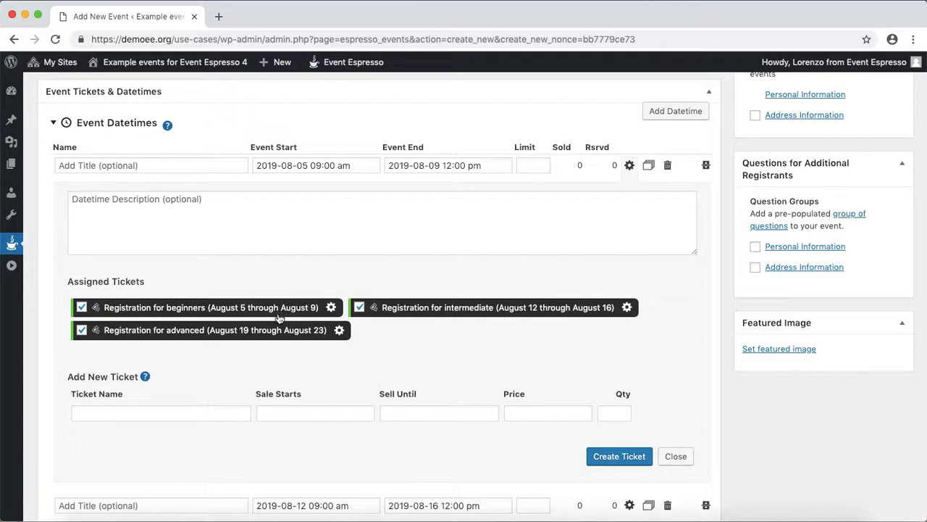
left_click(428, 310)
left_click(271, 332)
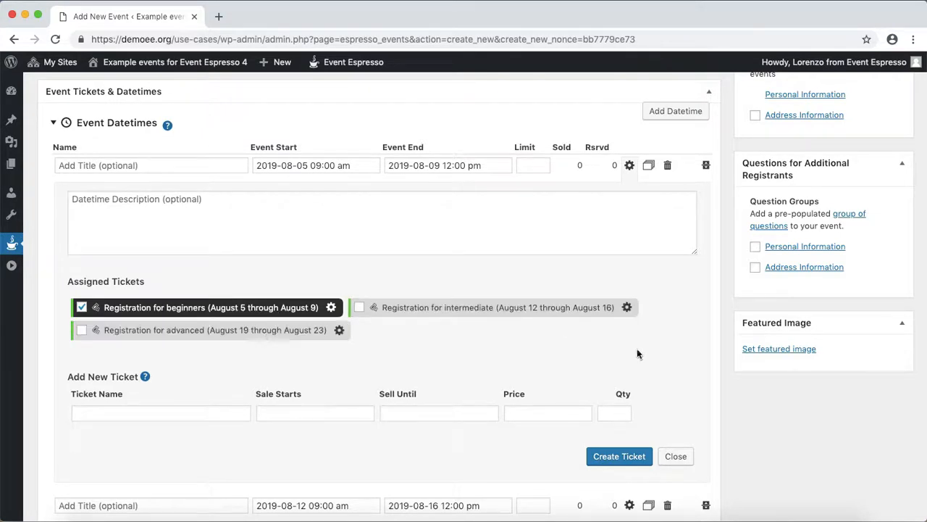
left_click(675, 456)
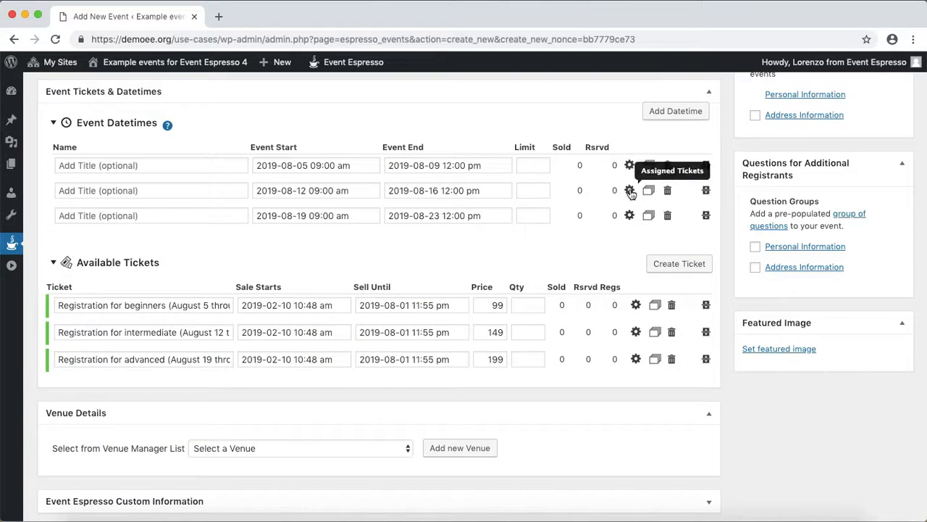
Unassign the beginners and advanced tickets from the August 12 datetime, leaving only the intermediate ticket assigned
left_click(630, 190)
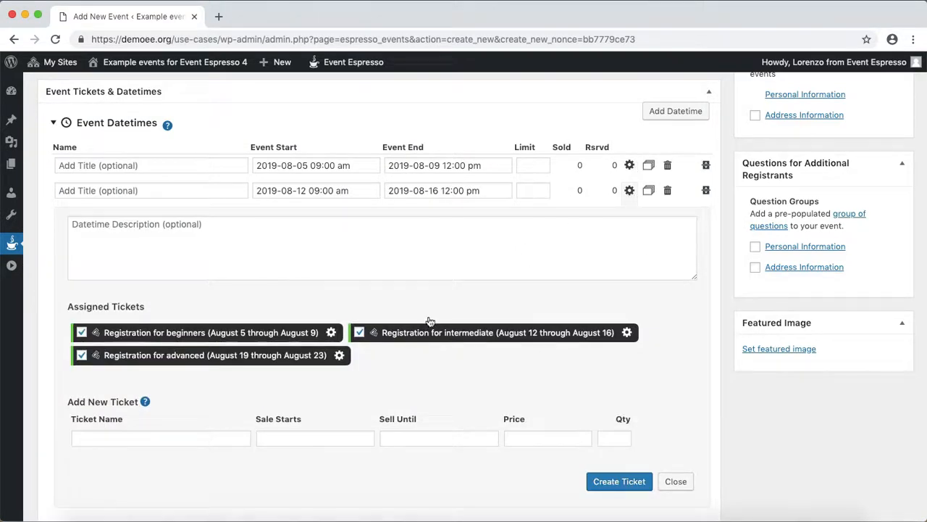
left_click(245, 335)
left_click(241, 360)
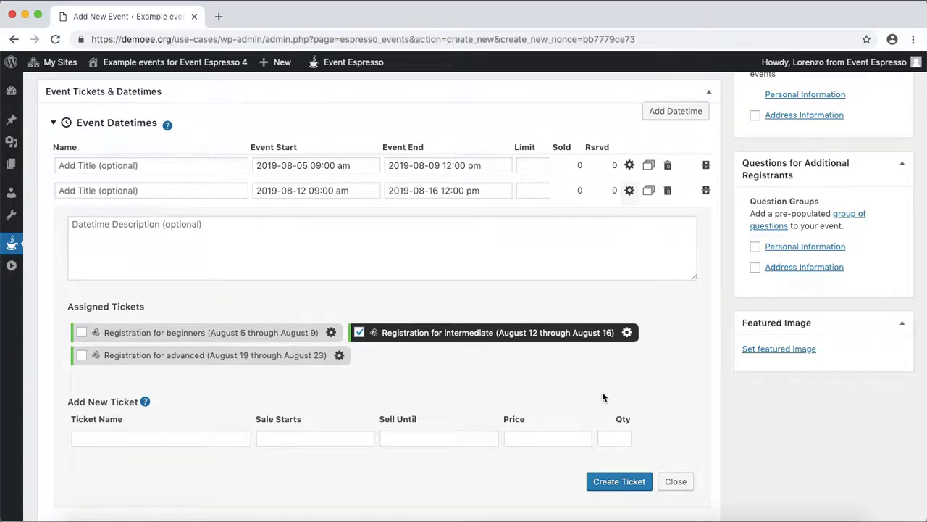
scroll(609, 394, "down", 1)
left_click(677, 434)
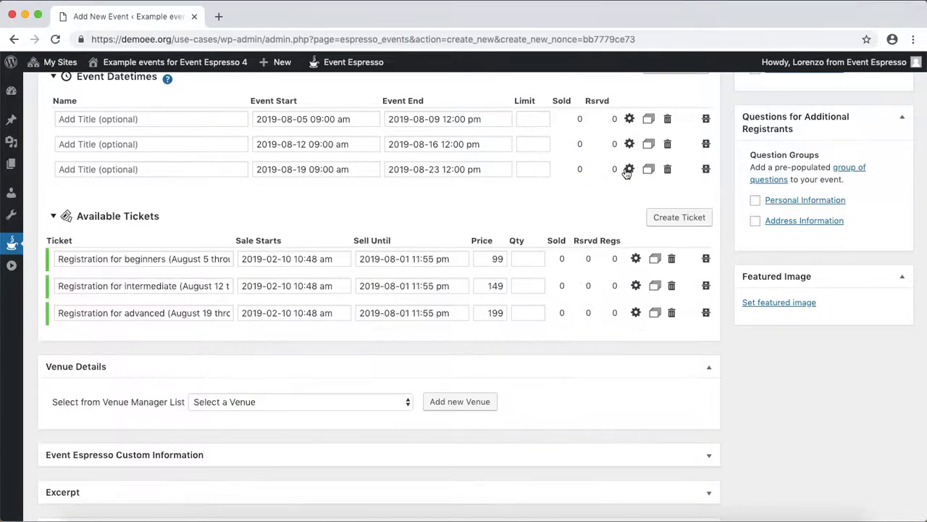
Unassign the beginners and intermediate tickets from the August 19 datetime, leaving only the advanced ticket assigned
left_click(630, 169)
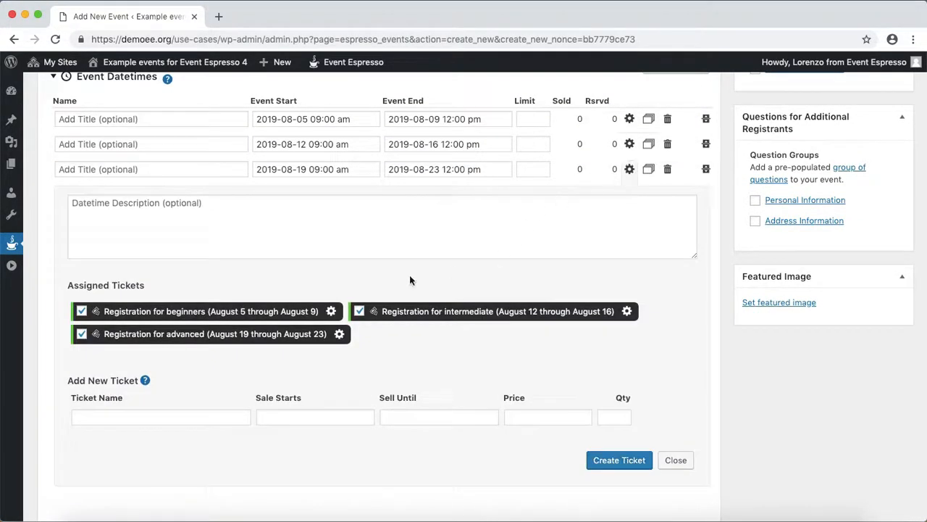
left_click(246, 313)
left_click(467, 312)
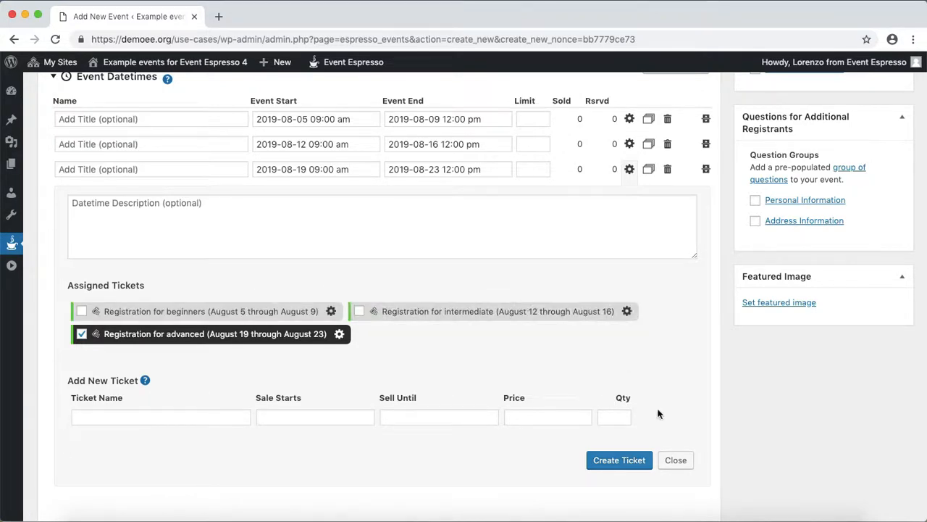
left_click(674, 460)
Set the limit of each of the three event datetimes to 25
scroll(586, 358, "up", 2)
scroll(586, 357, "up", 3)
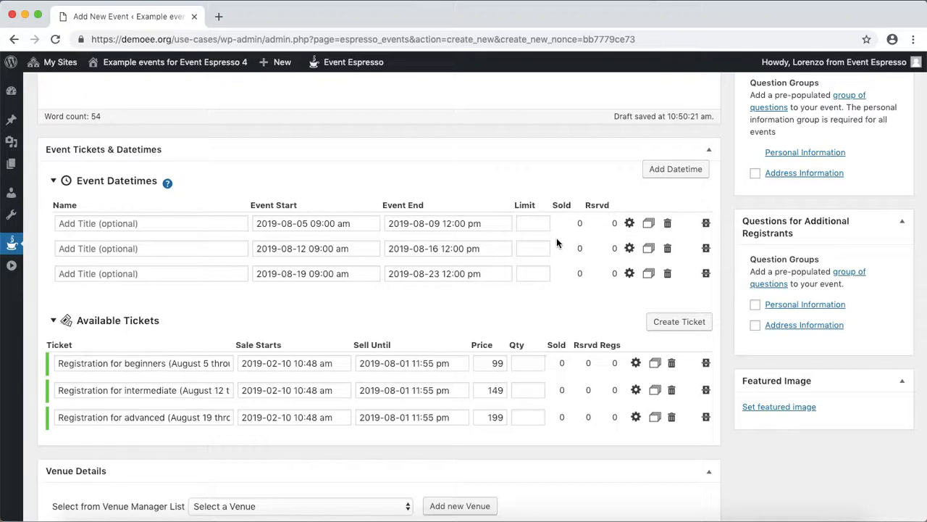
left_click(540, 221)
left_click(534, 249)
type("25")
left_click(537, 276)
type("25")
left_click(532, 317)
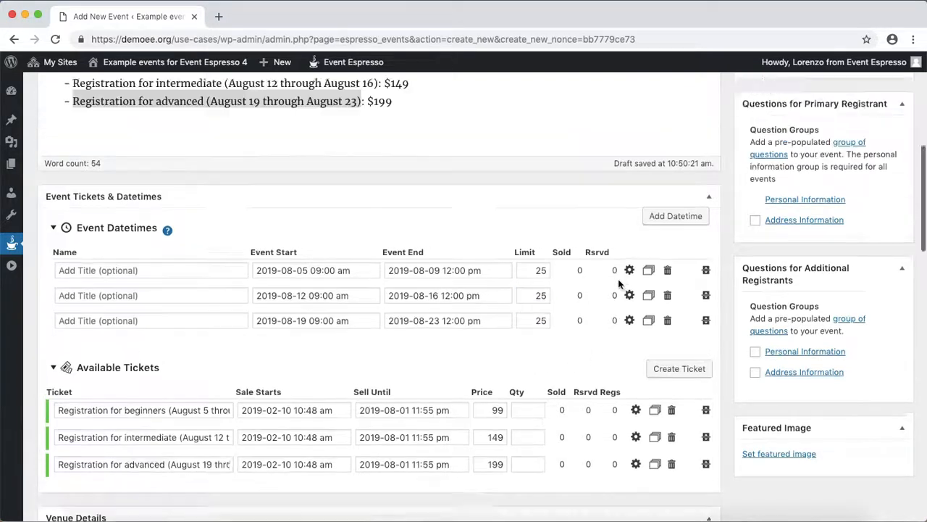
Save the Summer Art Camp event as a draft
scroll(619, 284, "up", 5)
scroll(617, 282, "up", 5)
left_click(778, 155)
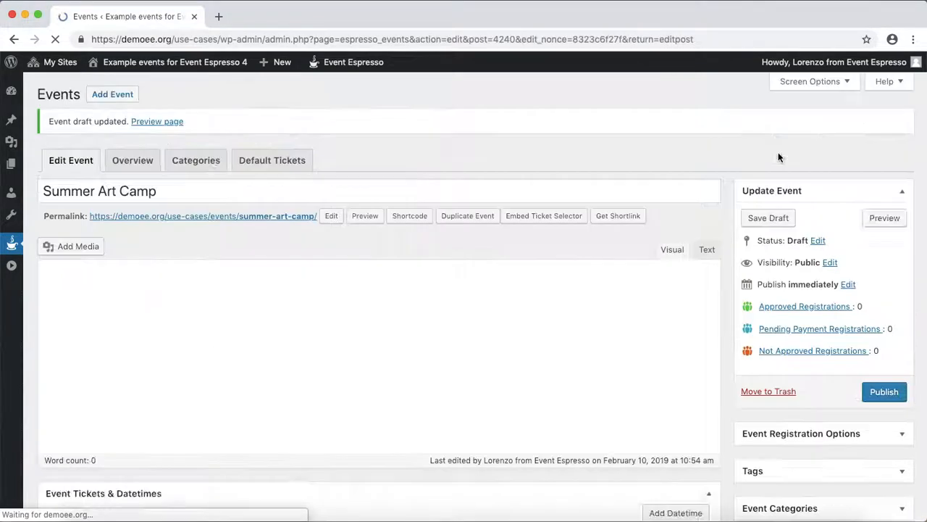
Open the event draft's preview page in a new tab and examine its description, ticket table and dates
scroll(194, 123, "down", 1)
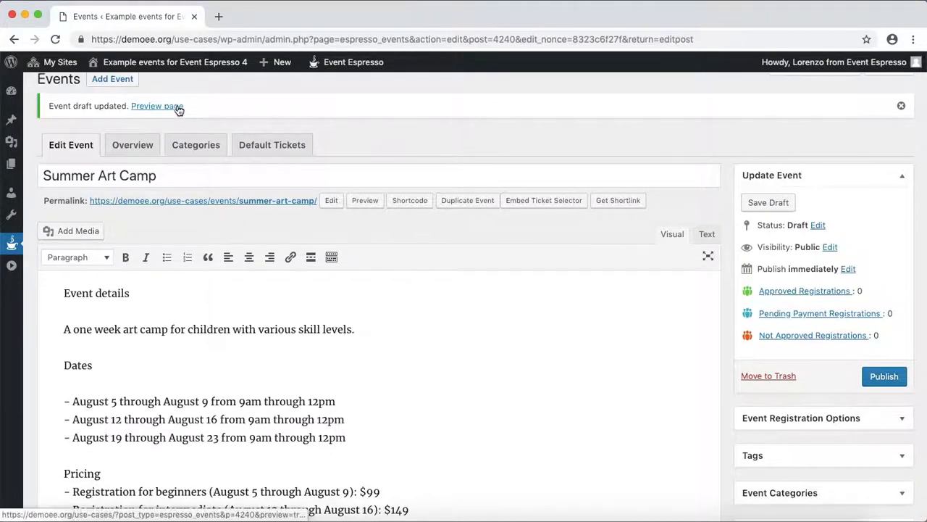
right_click(171, 106)
left_click(239, 110)
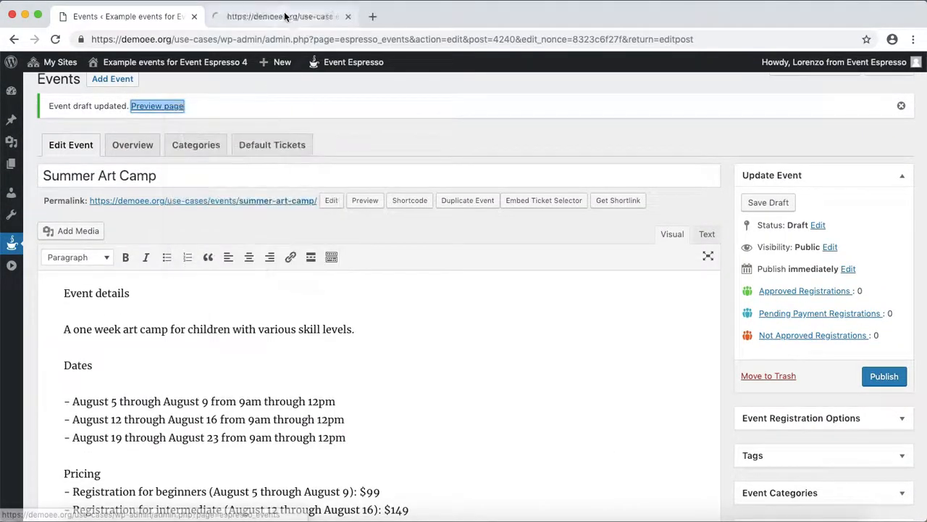
left_click(282, 17)
scroll(452, 213, "down", 5)
scroll(453, 213, "down", 4)
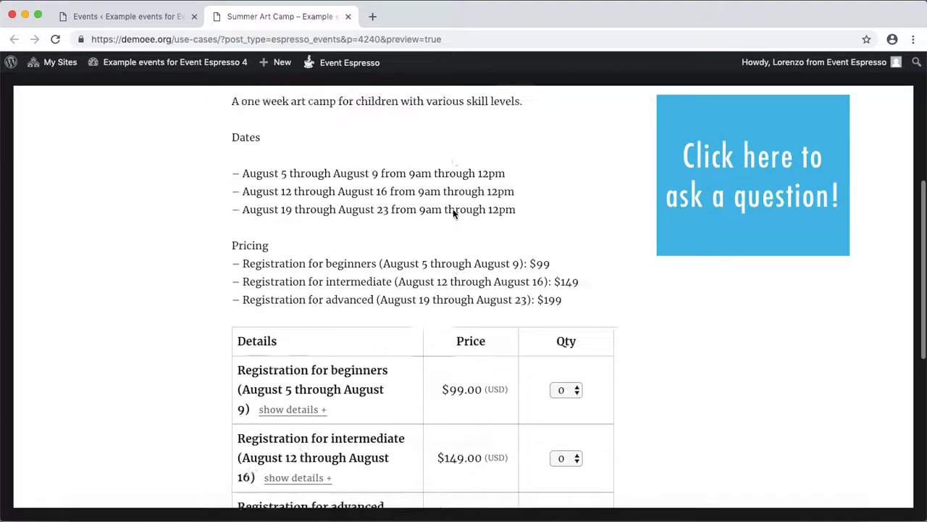
scroll(453, 212, "down", 1)
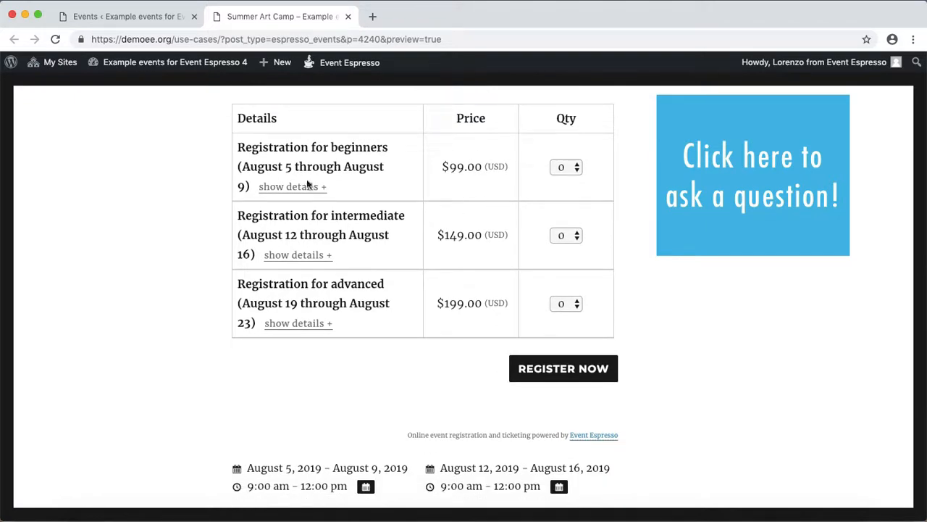